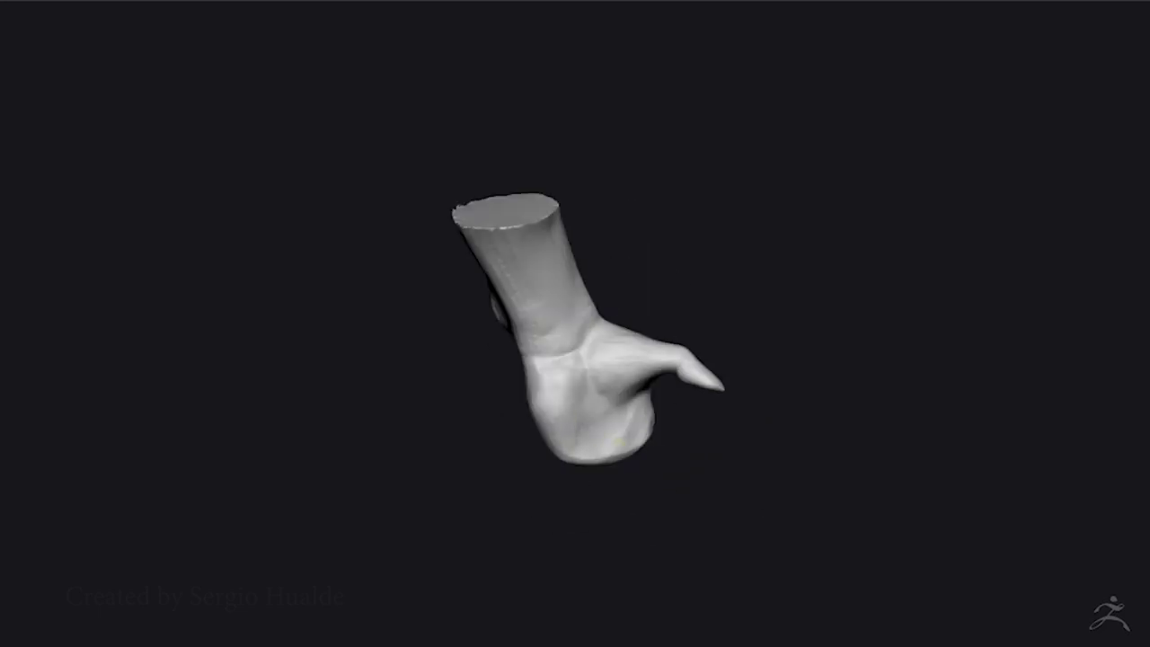
Orbit and zoom the hand model to inspect its fingers and the wrist underside
{"action": "left_click_drag", "start_coordinate": [556, 448], "coordinate": [595, 485]}
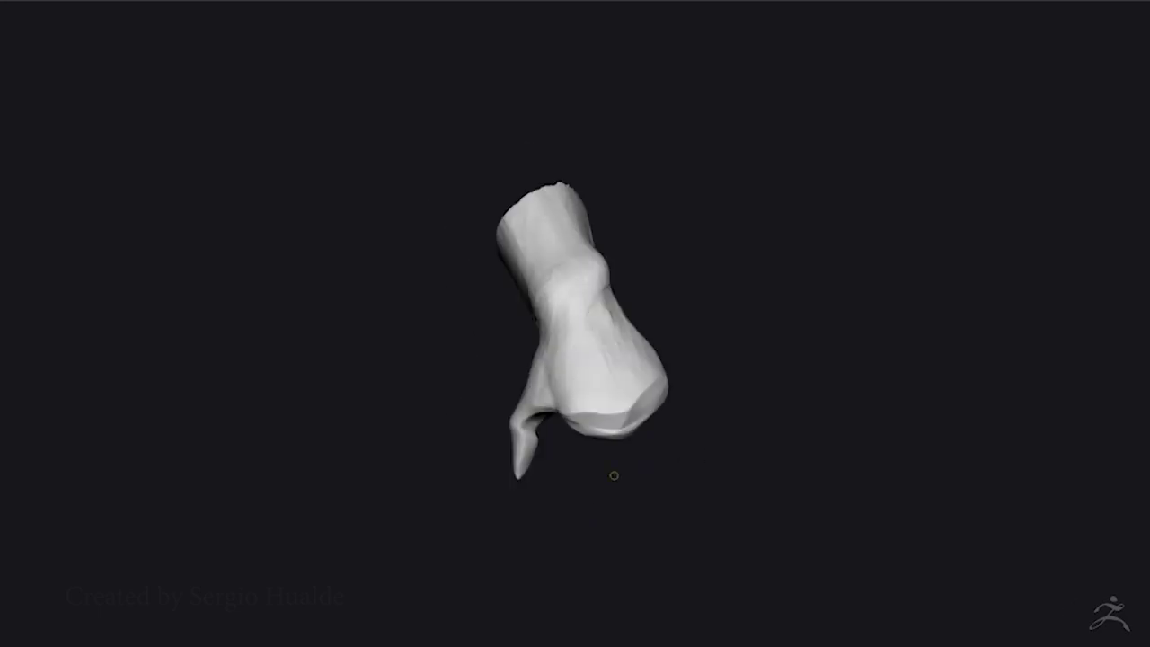
{"action": "left_click_drag", "start_coordinate": [578, 324], "coordinate": [652, 309]}
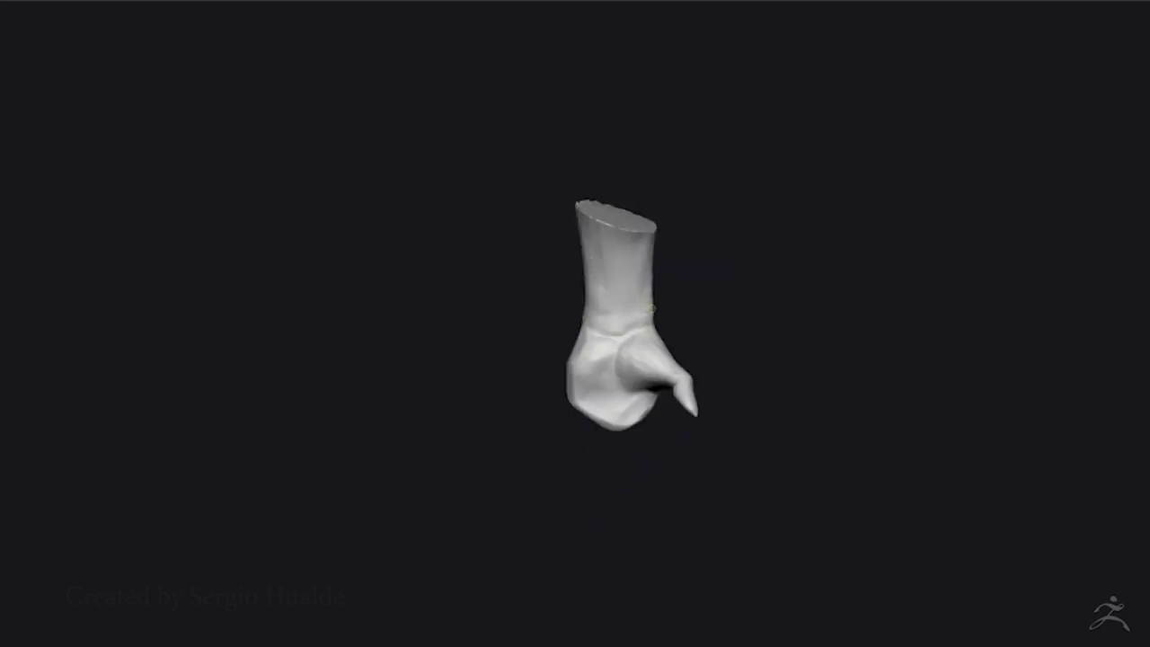
{"action": "left_click_drag", "start_coordinate": [665, 423], "coordinate": [708, 378]}
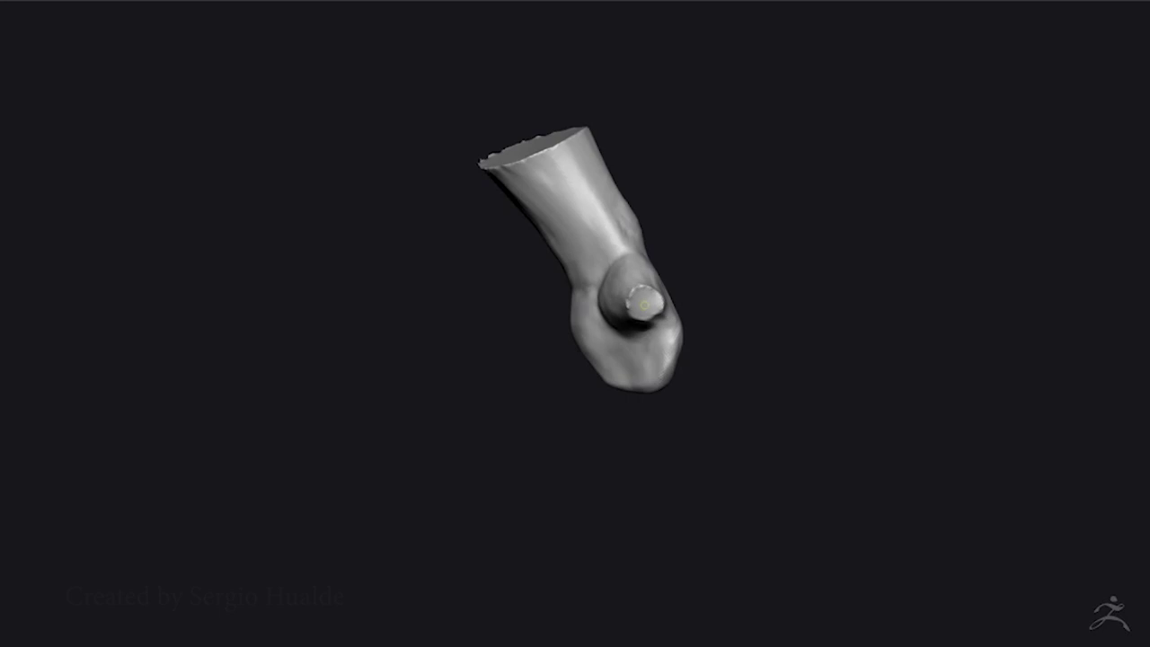
{"action": "left_click_drag", "start_coordinate": [643, 306], "coordinate": [647, 334]}
{"action": "mouse_move", "coordinate": [1094, 177]}
{"action": "left_mouse_down"}
{"action": "mouse_move", "coordinate": [682, 564]}
{"action": "mouse_move", "coordinate": [783, 346]}
{"action": "mouse_move", "coordinate": [626, 314]}
{"action": "mouse_move", "coordinate": [620, 337]}
{"action": "left_mouse_up"}
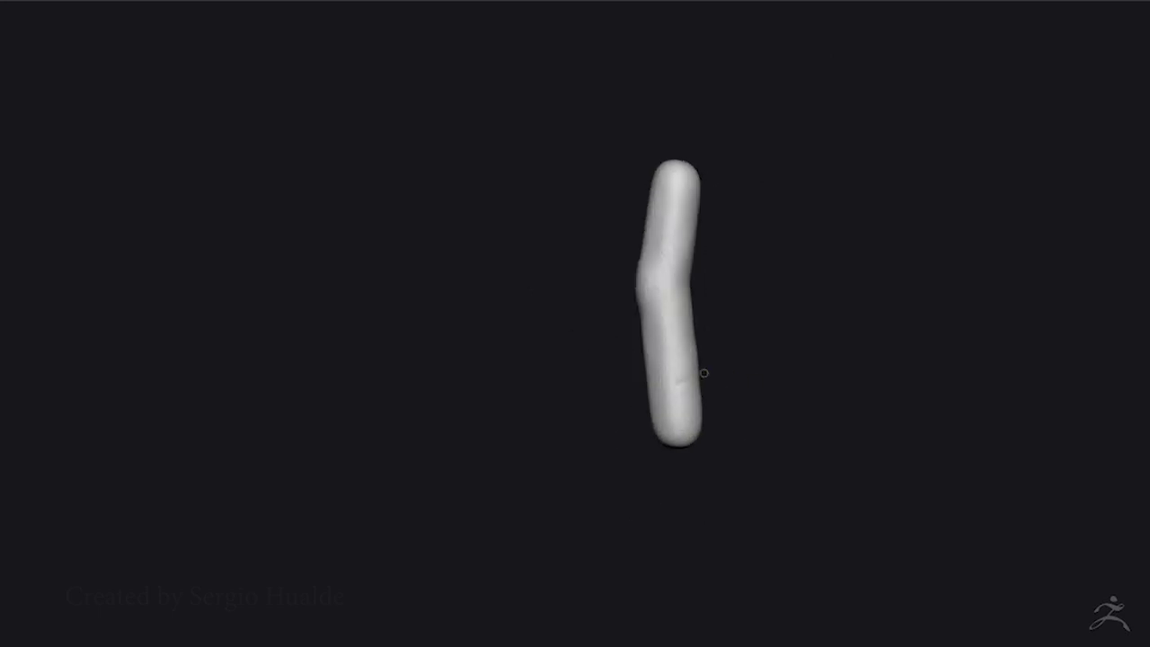
{"action": "mouse_move", "coordinate": [706, 337]}
{"action": "left_mouse_down"}
{"action": "mouse_move", "coordinate": [737, 327]}
{"action": "mouse_move", "coordinate": [757, 284]}
{"action": "mouse_move", "coordinate": [725, 326]}
{"action": "mouse_move", "coordinate": [759, 396]}
{"action": "mouse_move", "coordinate": [746, 396]}
{"action": "mouse_move", "coordinate": [765, 399]}
{"action": "mouse_move", "coordinate": [698, 390]}
{"action": "mouse_move", "coordinate": [730, 396]}
{"action": "mouse_move", "coordinate": [754, 313]}
{"action": "mouse_move", "coordinate": [775, 416]}
{"action": "mouse_move", "coordinate": [793, 351]}
{"action": "mouse_move", "coordinate": [765, 319]}
{"action": "mouse_move", "coordinate": [871, 332]}
{"action": "mouse_move", "coordinate": [814, 279]}
{"action": "mouse_move", "coordinate": [848, 342]}
{"action": "mouse_move", "coordinate": [847, 404]}
{"action": "mouse_move", "coordinate": [704, 403]}
{"action": "mouse_move", "coordinate": [698, 446]}
{"action": "left_mouse_up"}
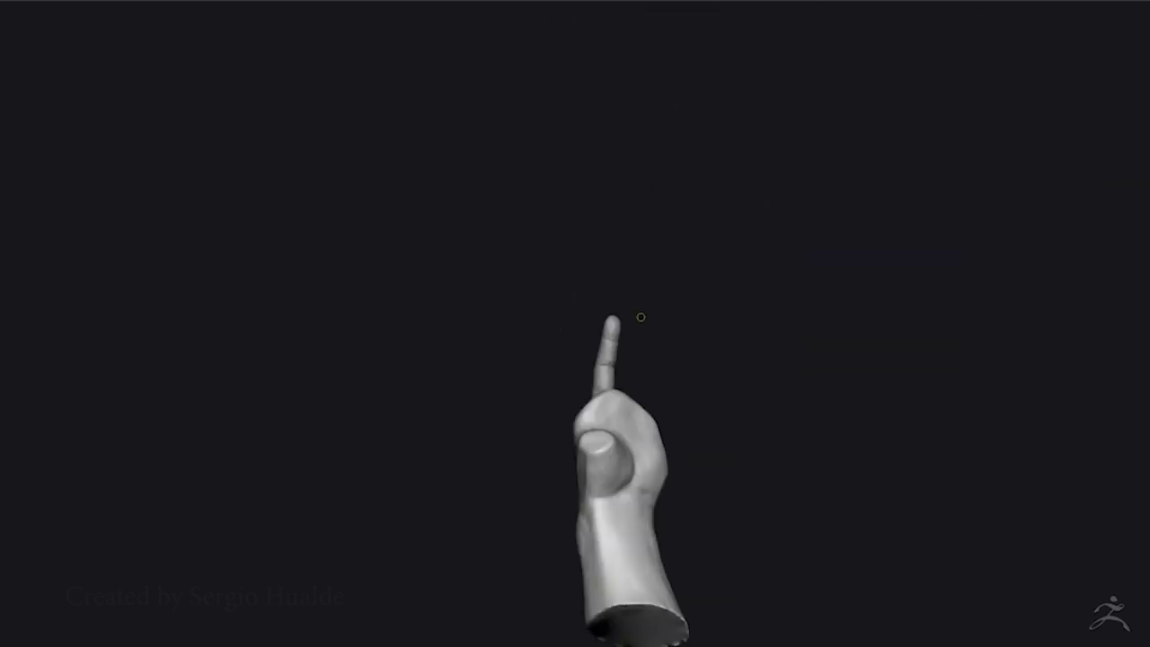
{"action": "mouse_move", "coordinate": [643, 454]}
{"action": "left_mouse_down"}
{"action": "mouse_move", "coordinate": [660, 341]}
{"action": "mouse_move", "coordinate": [580, 466]}
{"action": "mouse_move", "coordinate": [643, 508]}
{"action": "mouse_move", "coordinate": [597, 402]}
{"action": "left_mouse_up"}
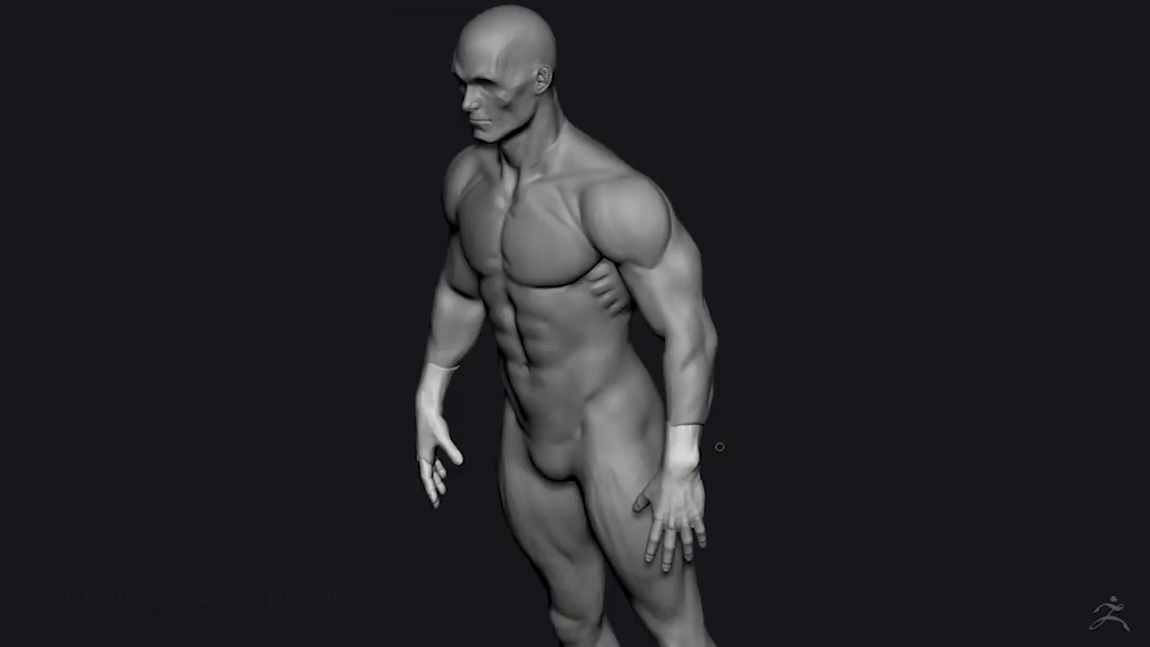
Orbit the figure from a left-facing profile around to view the back of the legs
{"action": "left_click_drag", "start_coordinate": [720, 447], "coordinate": [647, 468]}
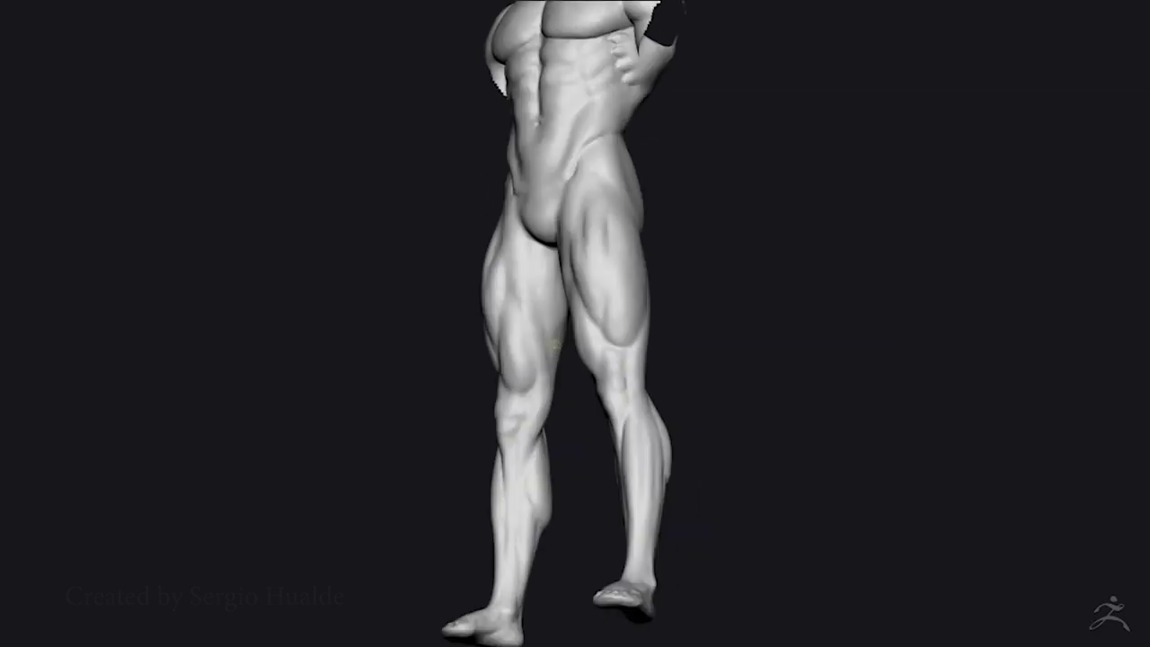
{"action": "left_click_drag", "start_coordinate": [553, 344], "coordinate": [509, 321]}
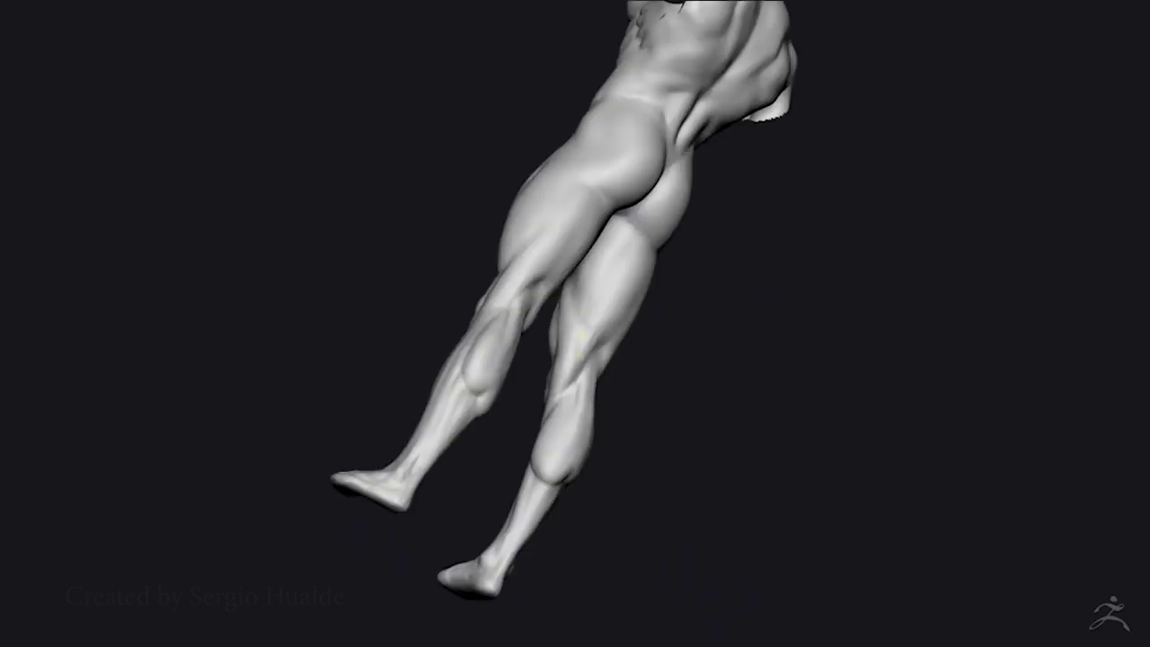
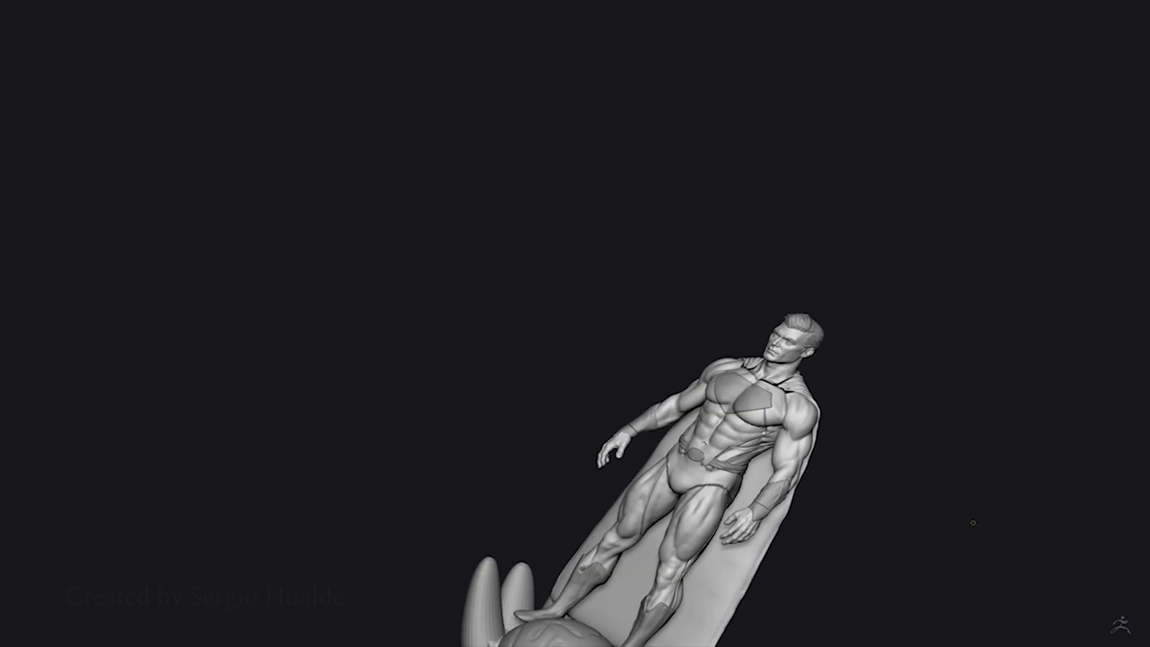
Rotate the view so the caped superhero stands upright on its clawed-hand base, facing front
{"action": "left_click_drag", "start_coordinate": [972, 522], "coordinate": [1011, 485]}
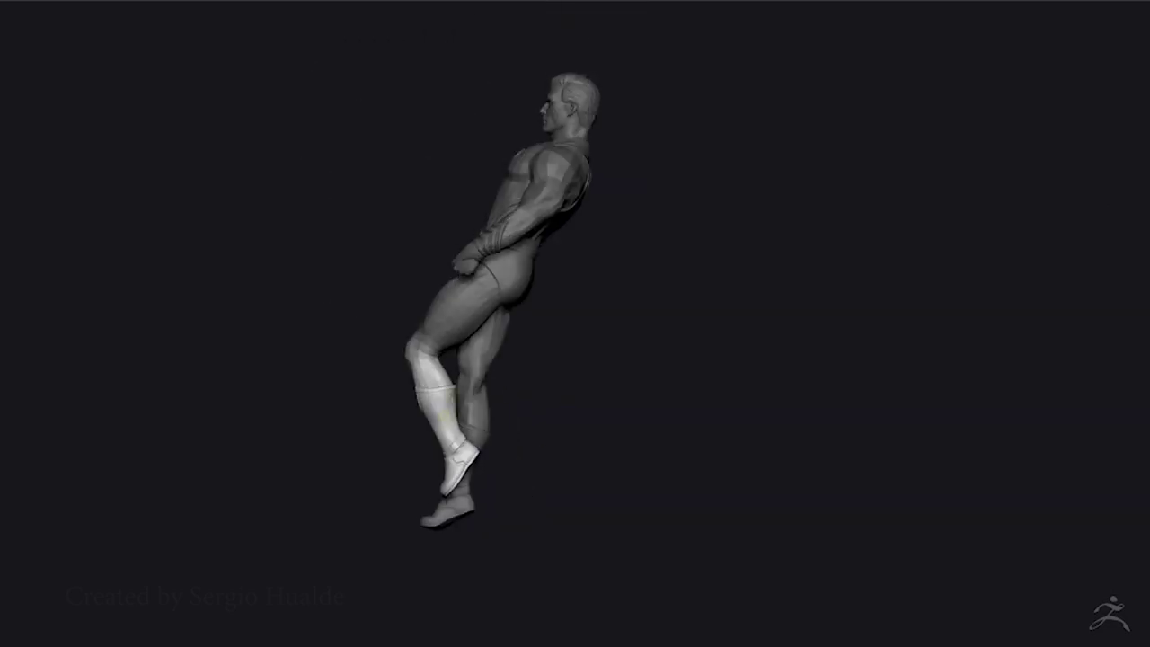
{"action": "left_click_drag", "start_coordinate": [518, 399], "coordinate": [433, 462]}
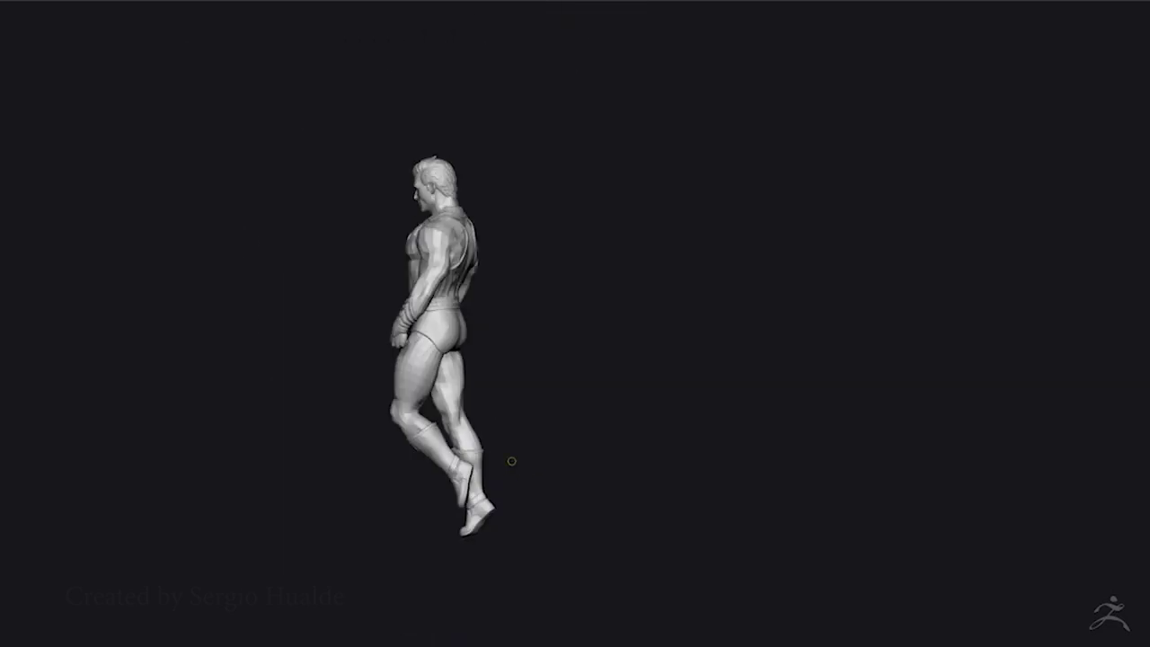
{"action": "mouse_move", "coordinate": [441, 392]}
{"action": "left_mouse_down"}
{"action": "mouse_move", "coordinate": [475, 310]}
{"action": "mouse_move", "coordinate": [569, 340]}
{"action": "left_mouse_up"}
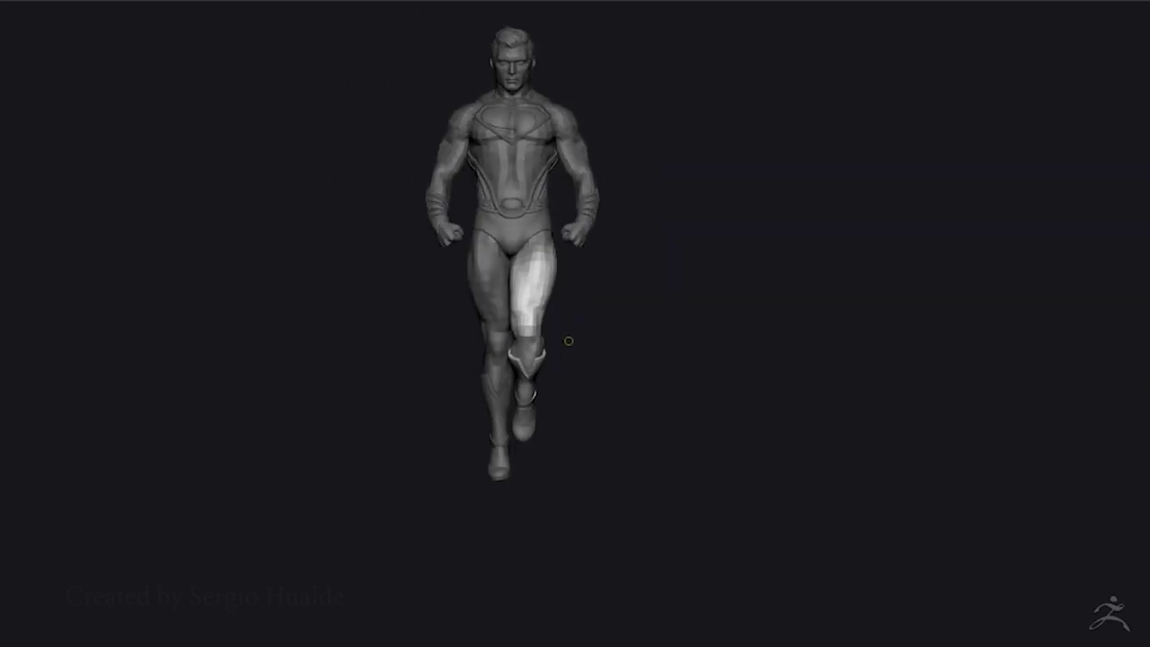
{"action": "mouse_move", "coordinate": [528, 416]}
{"action": "left_mouse_down"}
{"action": "mouse_move", "coordinate": [464, 381]}
{"action": "mouse_move", "coordinate": [503, 360]}
{"action": "mouse_move", "coordinate": [490, 382]}
{"action": "mouse_move", "coordinate": [448, 369]}
{"action": "left_mouse_up"}
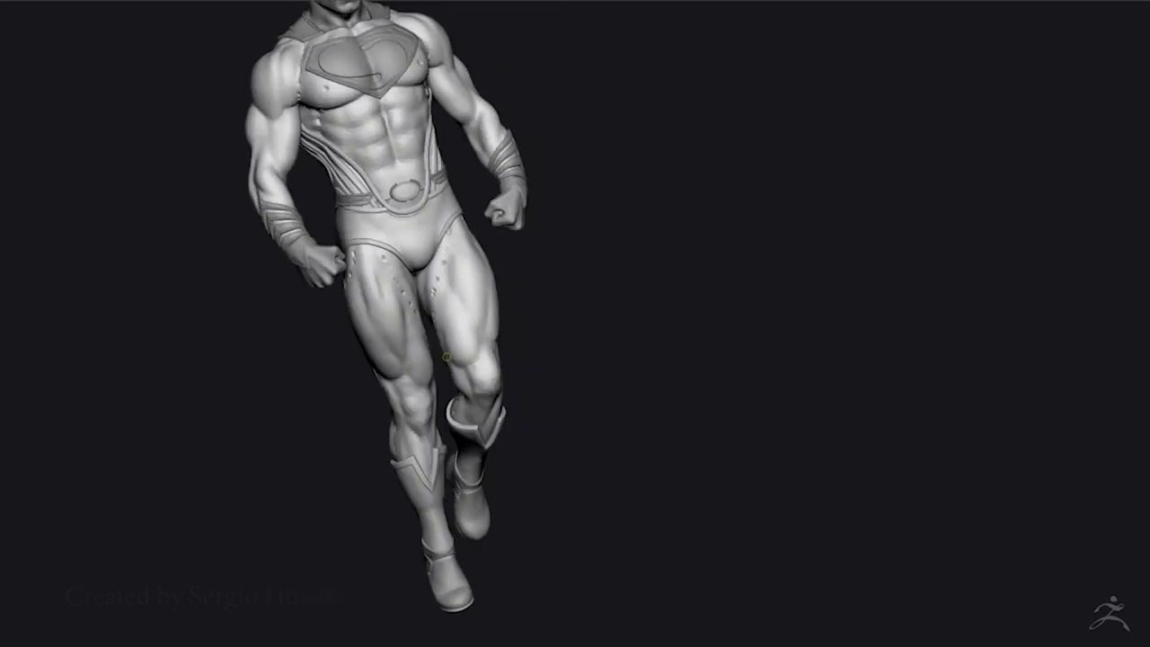
{"action": "mouse_move", "coordinate": [456, 381]}
{"action": "left_mouse_down"}
{"action": "mouse_move", "coordinate": [423, 338]}
{"action": "mouse_move", "coordinate": [485, 384]}
{"action": "left_mouse_up"}
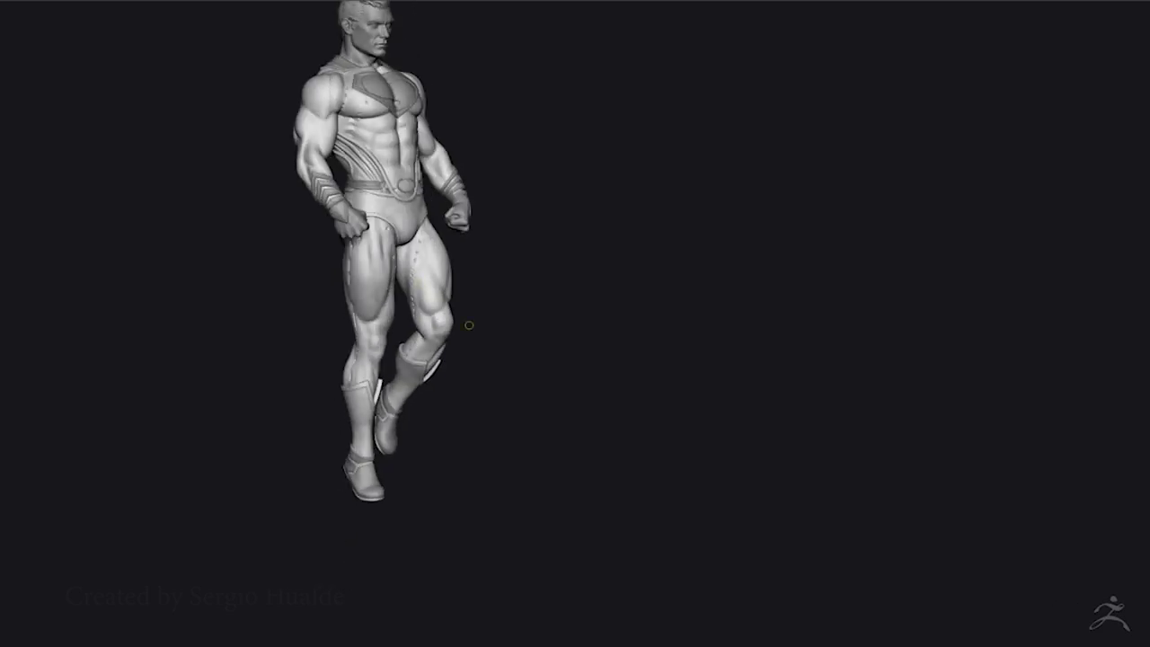
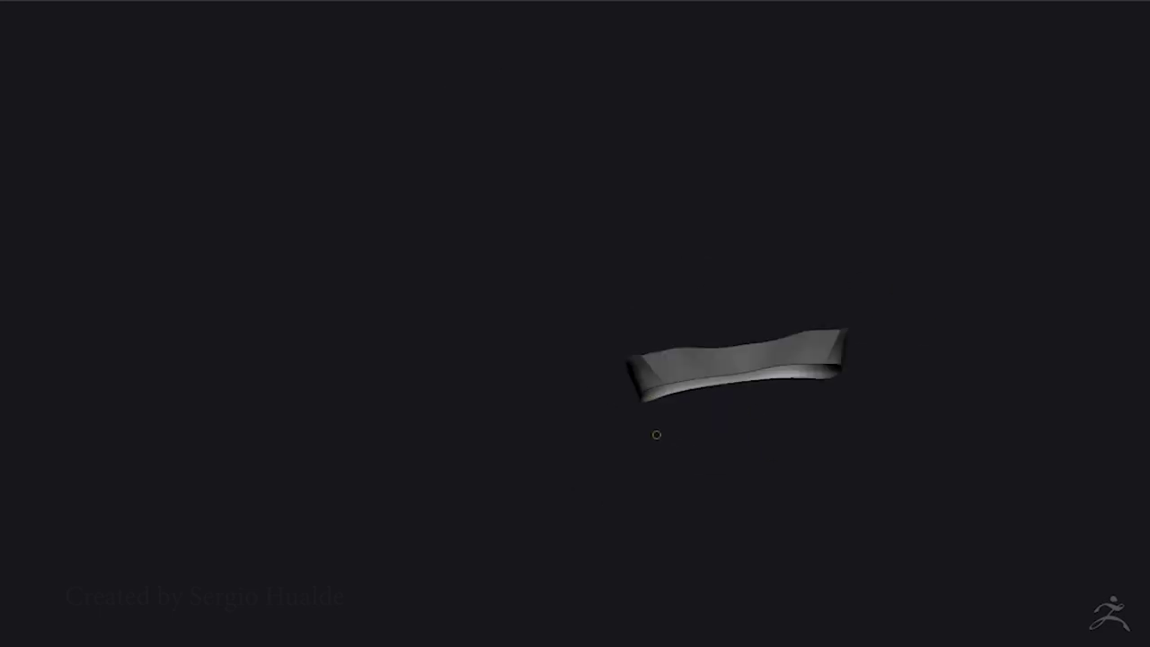
{"action": "left_click_drag", "start_coordinate": [803, 393], "coordinate": [847, 459]}
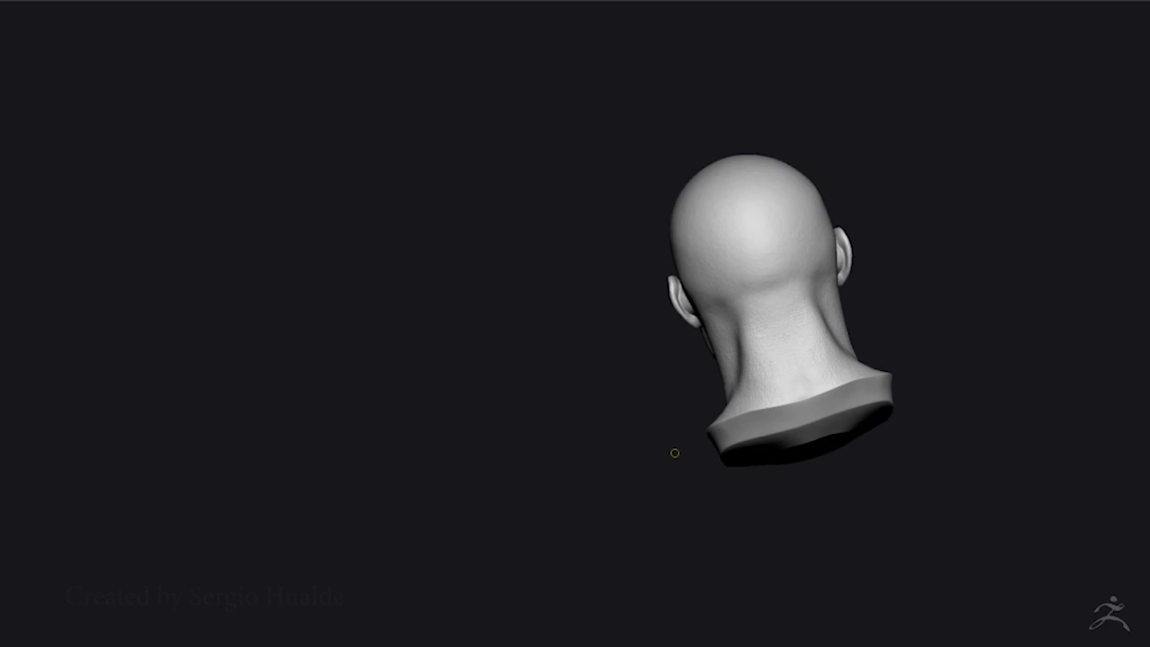
{"action": "left_click_drag", "start_coordinate": [675, 453], "coordinate": [734, 384]}
{"action": "key", "text": "shift+f"}
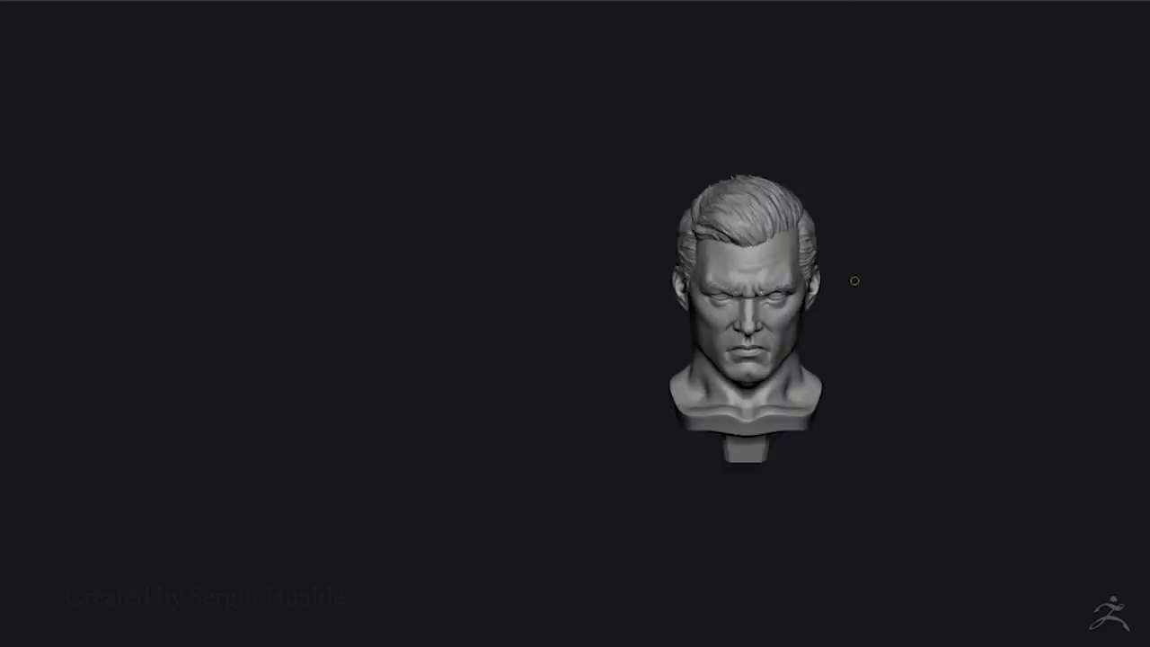